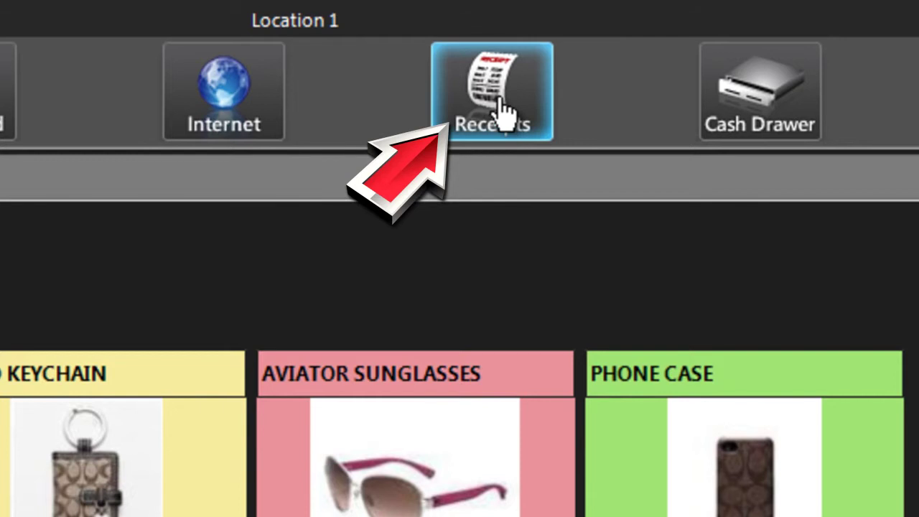
- Search Receipts for invoice 1090 and start a refund on it
{"action": "left_click", "coordinate": [503, 115]}
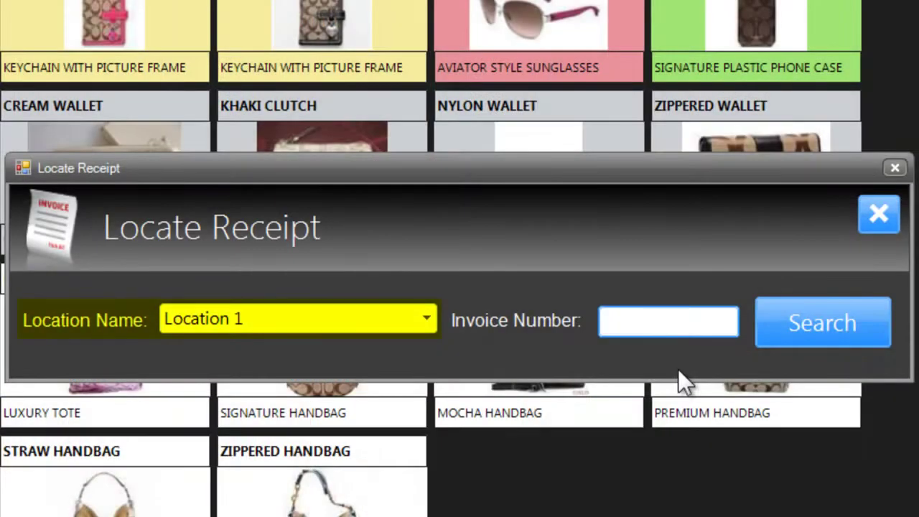
{"action": "key", "text": "Tab"}
{"action": "type", "text": "1090"}
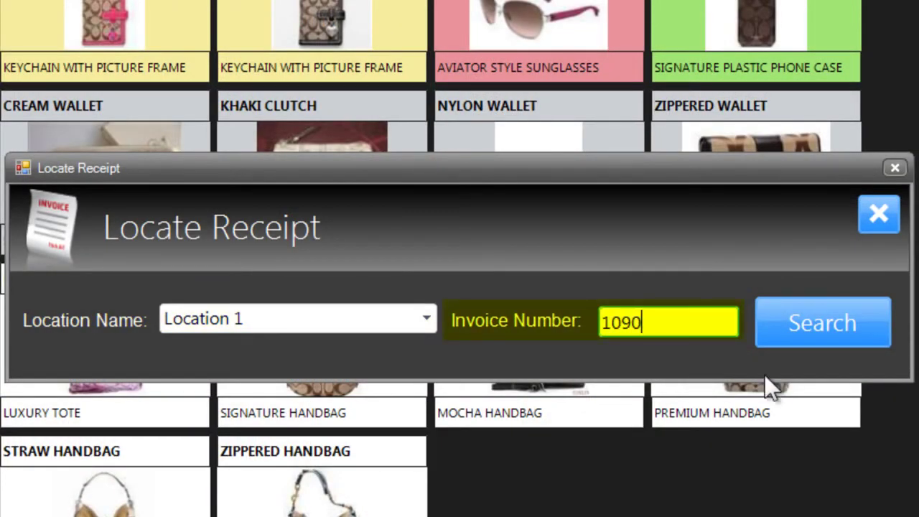
{"action": "left_click", "coordinate": [846, 348]}
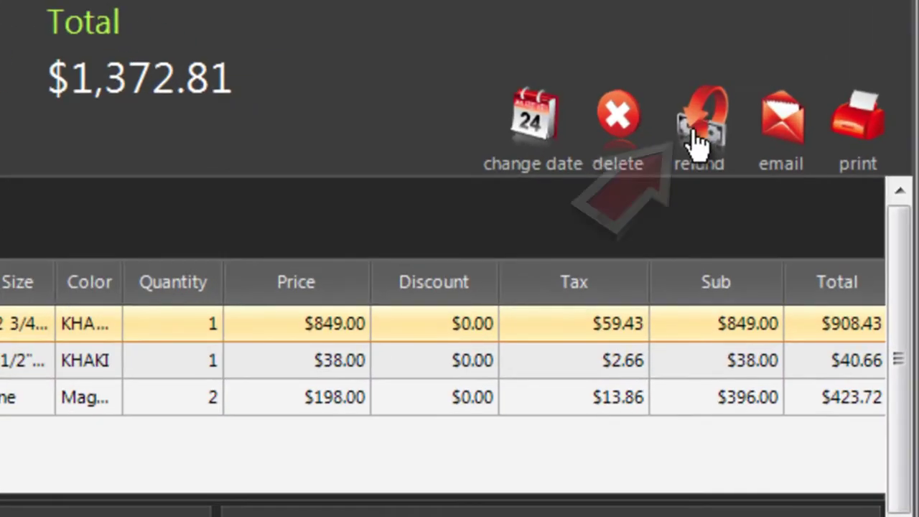
{"action": "left_click", "coordinate": [696, 143]}
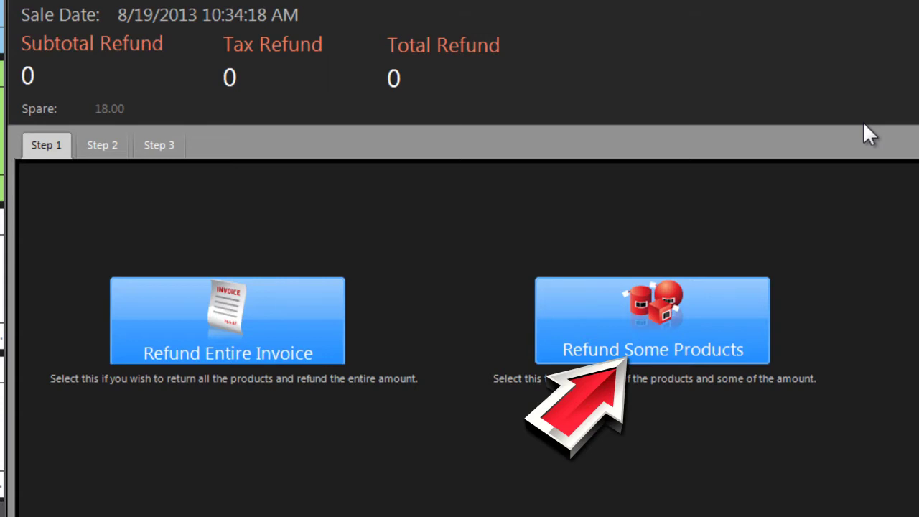
{"action": "left_click", "coordinate": [663, 318]}
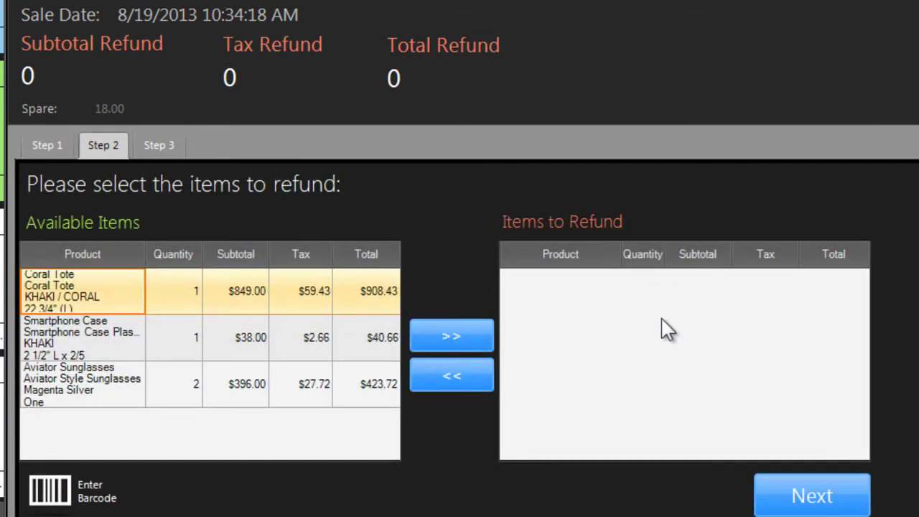
{"action": "left_click", "coordinate": [302, 291]}
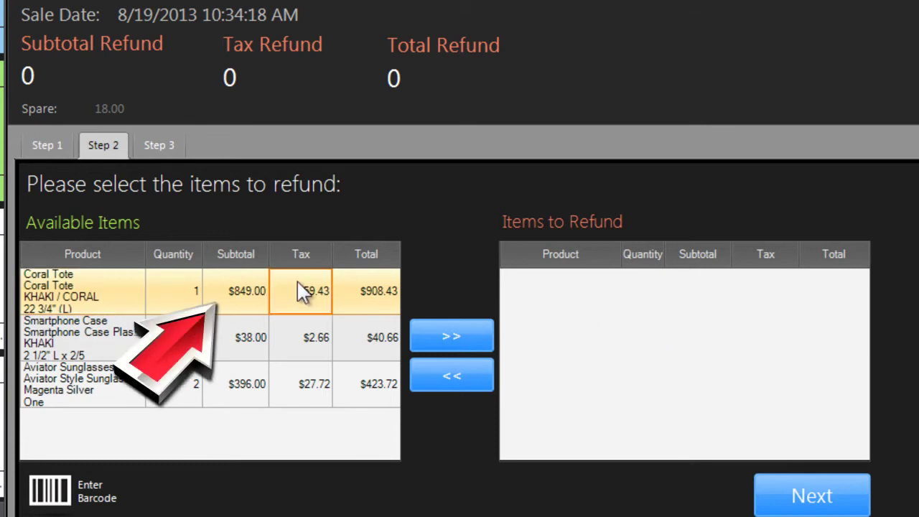
{"action": "left_click", "coordinate": [478, 329]}
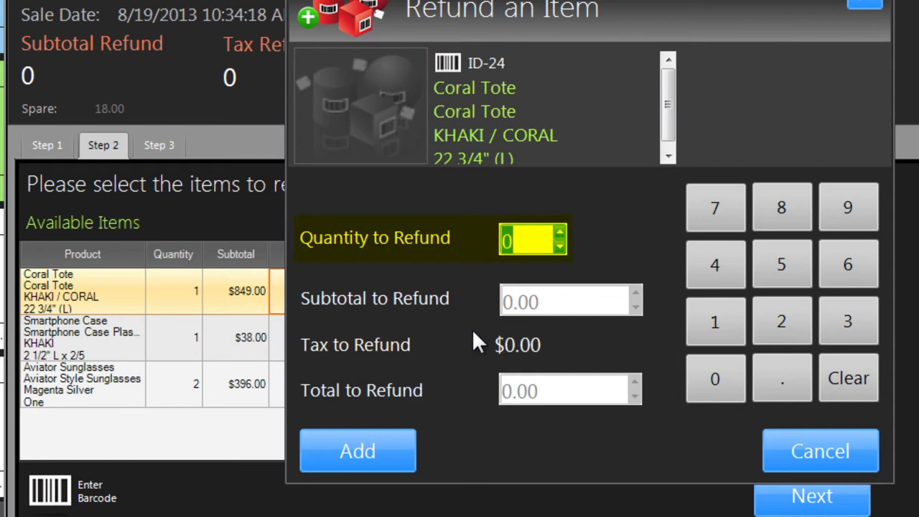
{"action": "type", "text": "1"}
{"action": "left_click", "coordinate": [388, 461]}
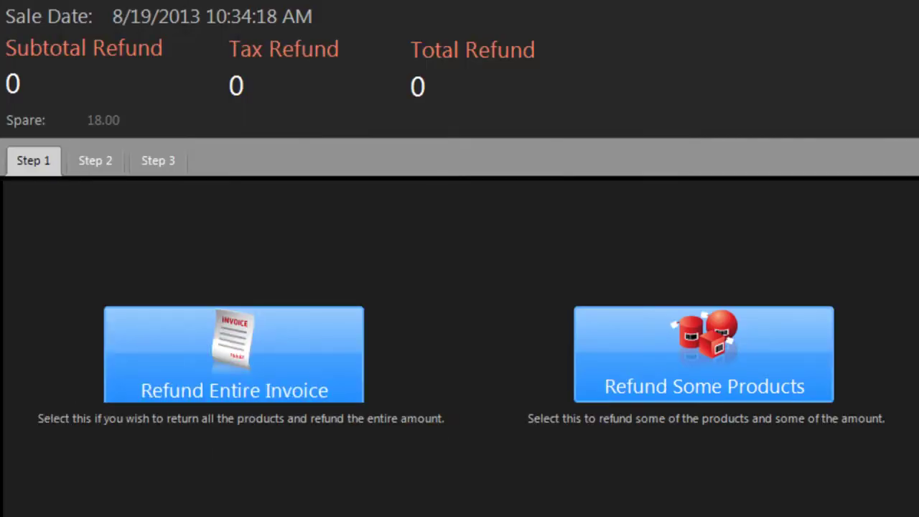
- Refund the entire $1,372.81 invoice as a gift card instead of to MasterCard
{"action": "left_click", "coordinate": [269, 365]}
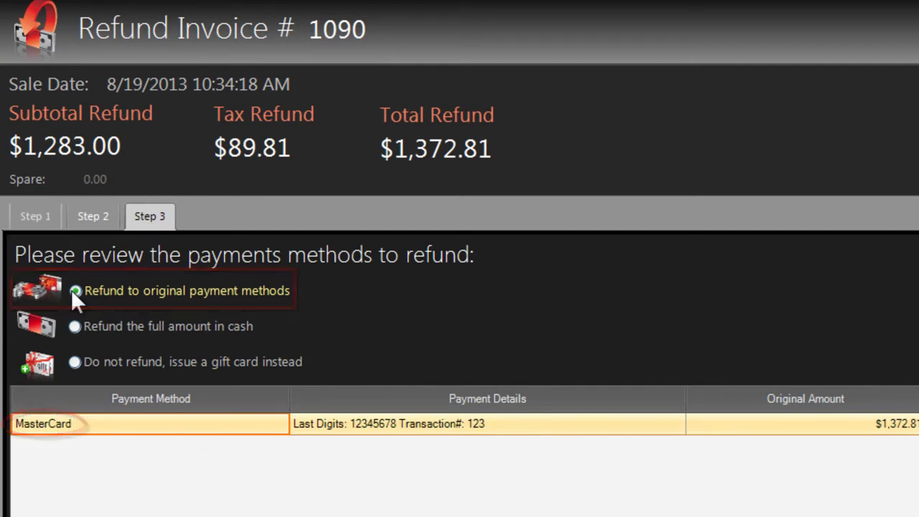
{"action": "left_click", "coordinate": [74, 361]}
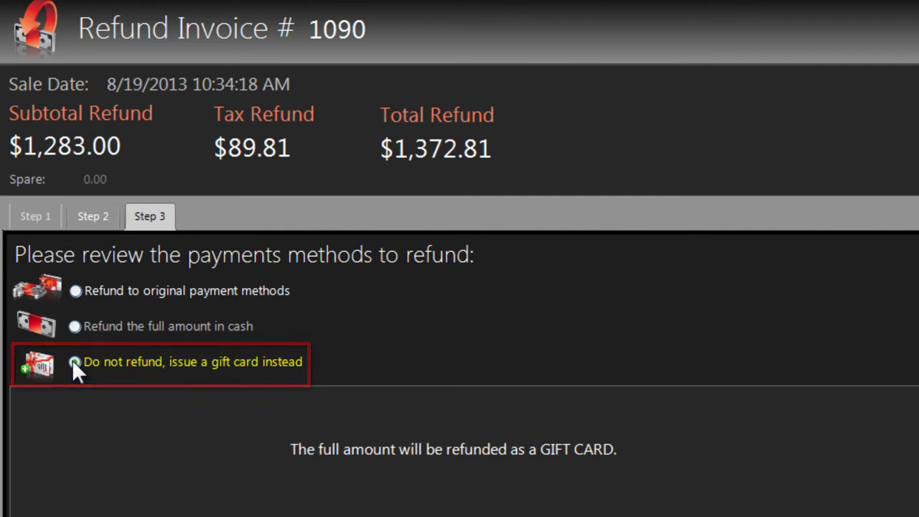
{"action": "left_click", "coordinate": [75, 327]}
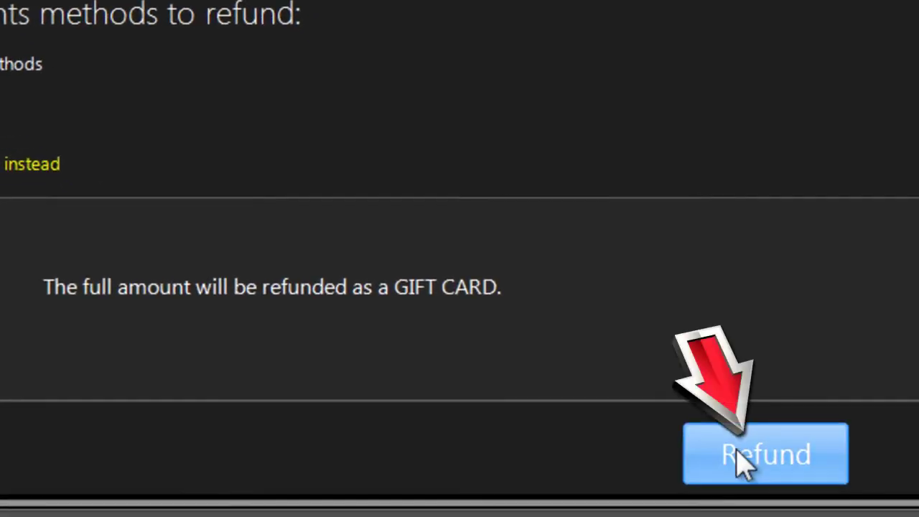
- Process the gift-card refund and return to the sales product grid
{"action": "left_click", "coordinate": [739, 459]}
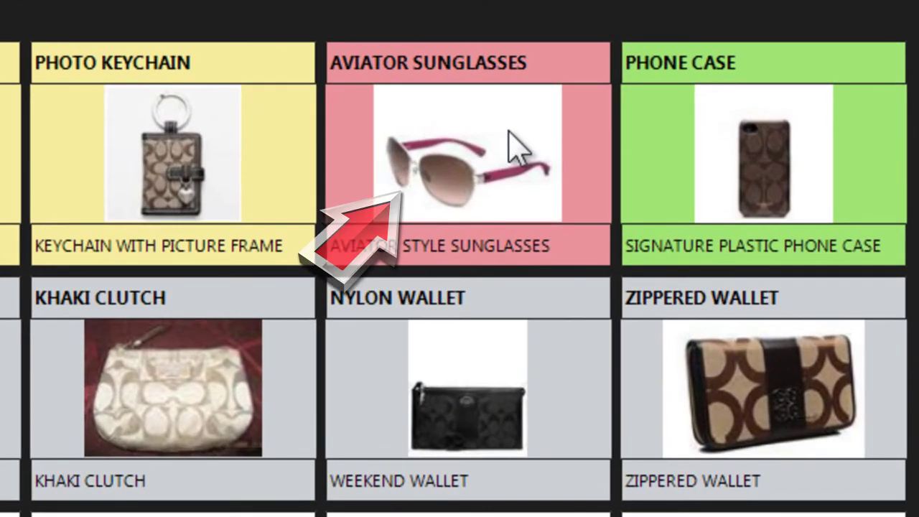
- Add Aviator Sunglasses to the cart as an exchange return at -198.00
{"action": "left_click", "coordinate": [513, 147]}
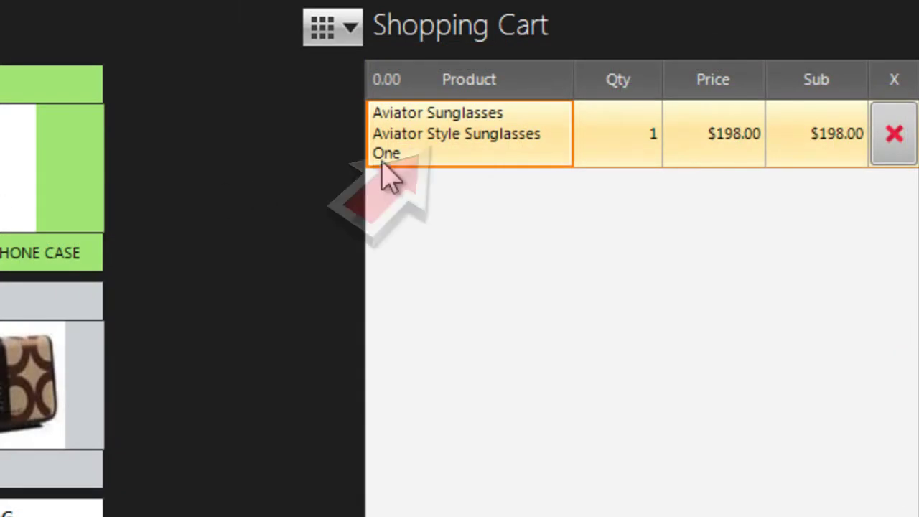
{"action": "left_click", "coordinate": [463, 145]}
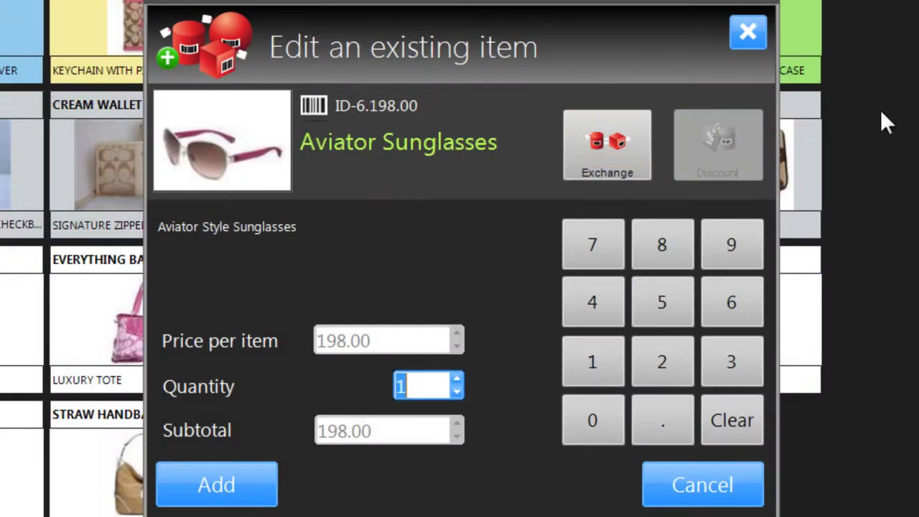
{"action": "left_click", "coordinate": [617, 152]}
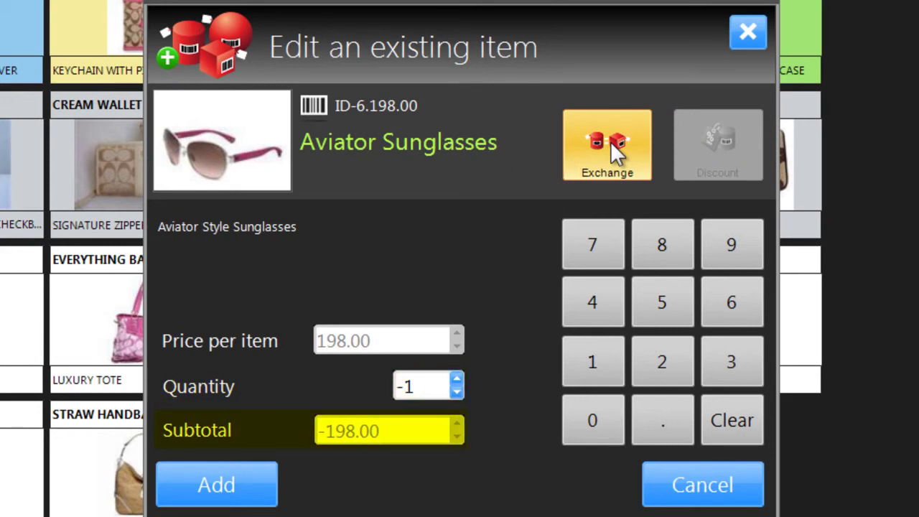
{"action": "left_click", "coordinate": [230, 476]}
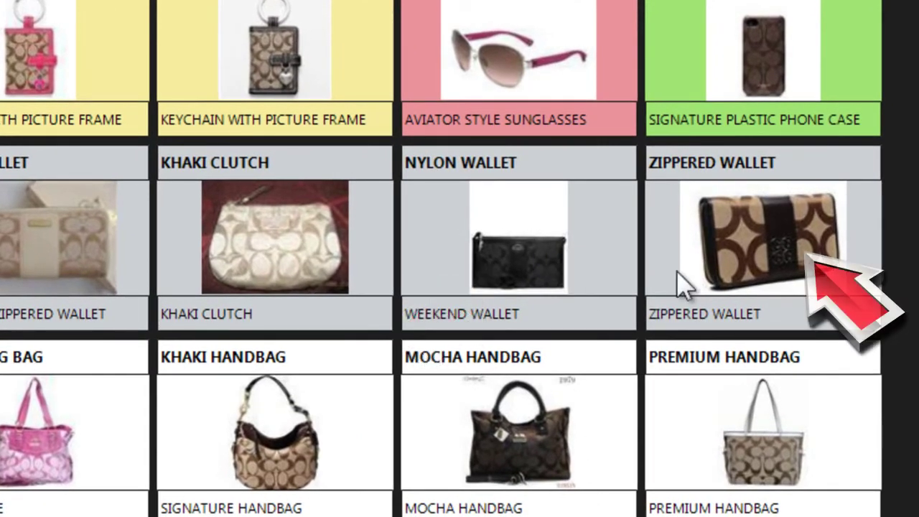
- Add the Zippered Wallet (225 entered), pay $28.89 in cash, credit a salesperson, and print
{"action": "left_click", "coordinate": [772, 280]}
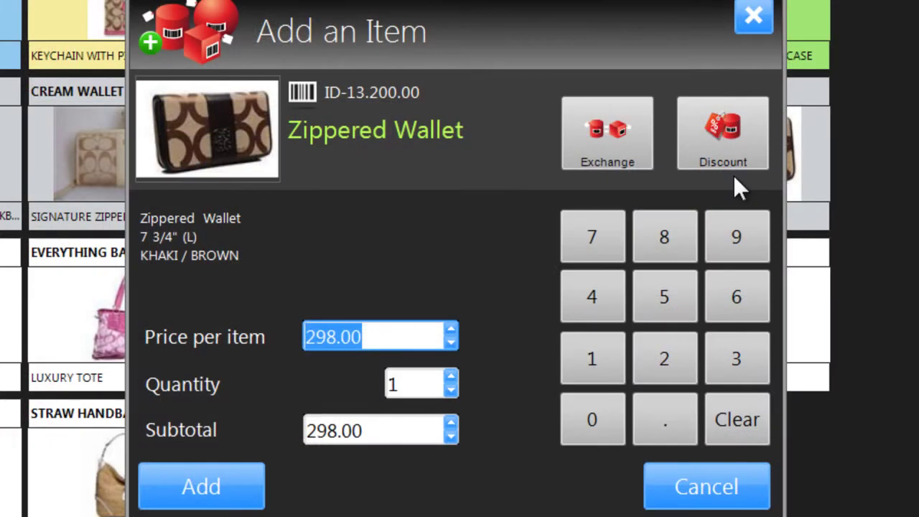
{"action": "type", "text": "225"}
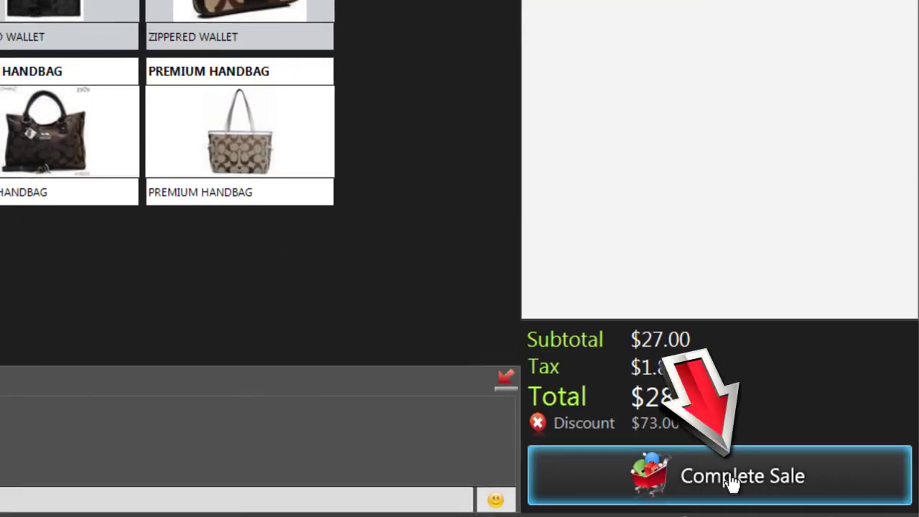
{"action": "left_click", "coordinate": [733, 484]}
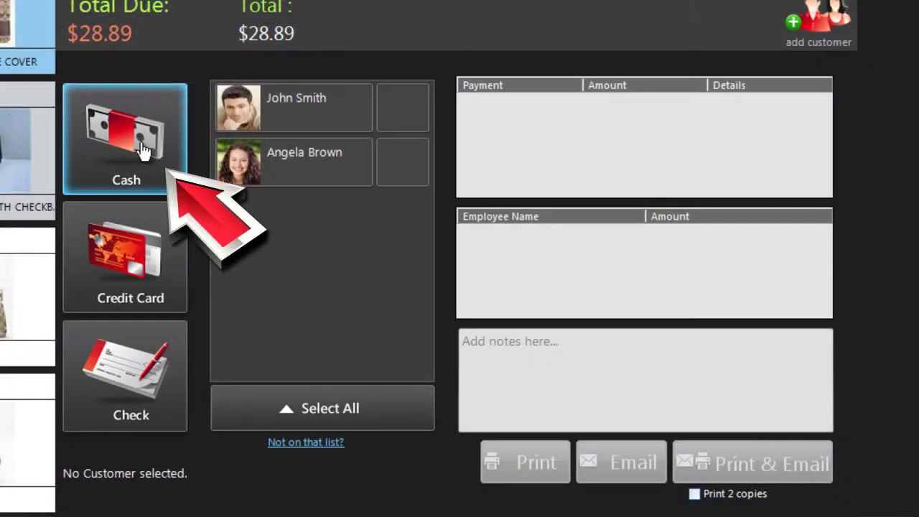
{"action": "left_click", "coordinate": [141, 145]}
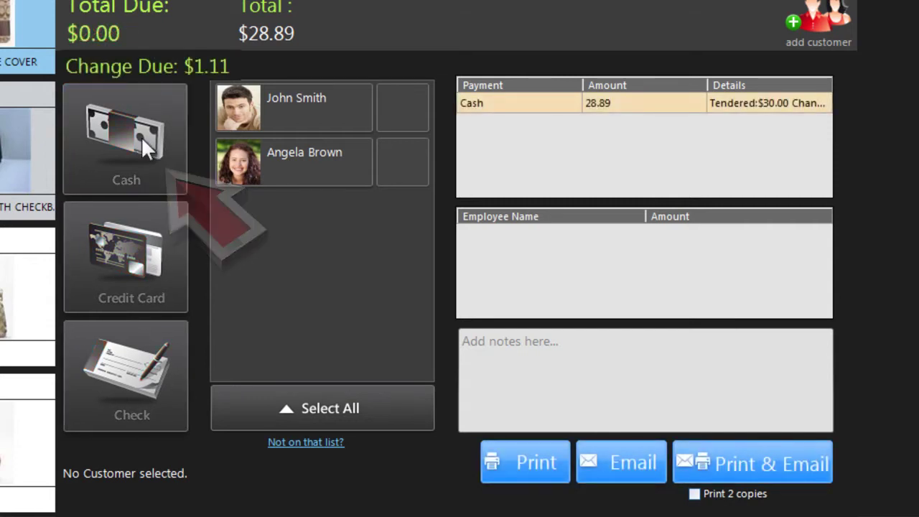
{"action": "left_click", "coordinate": [285, 101]}
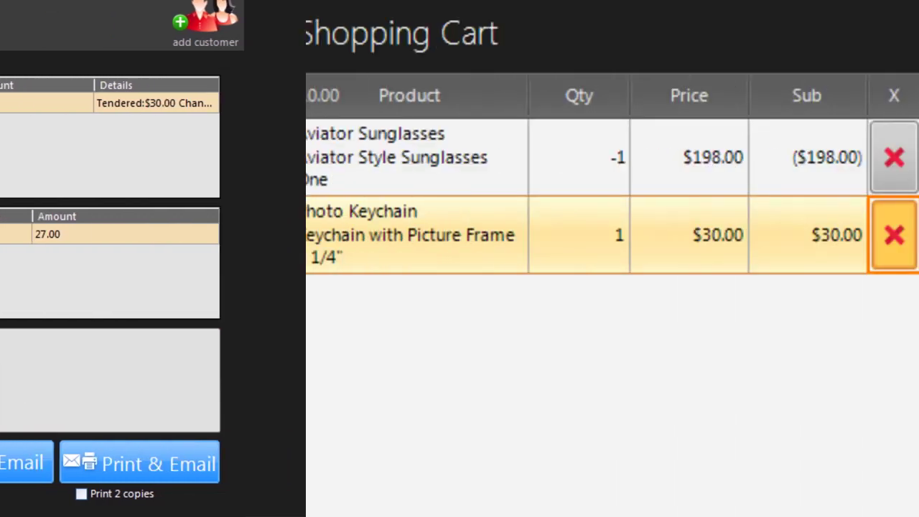
{"action": "left_click", "coordinate": [510, 466]}
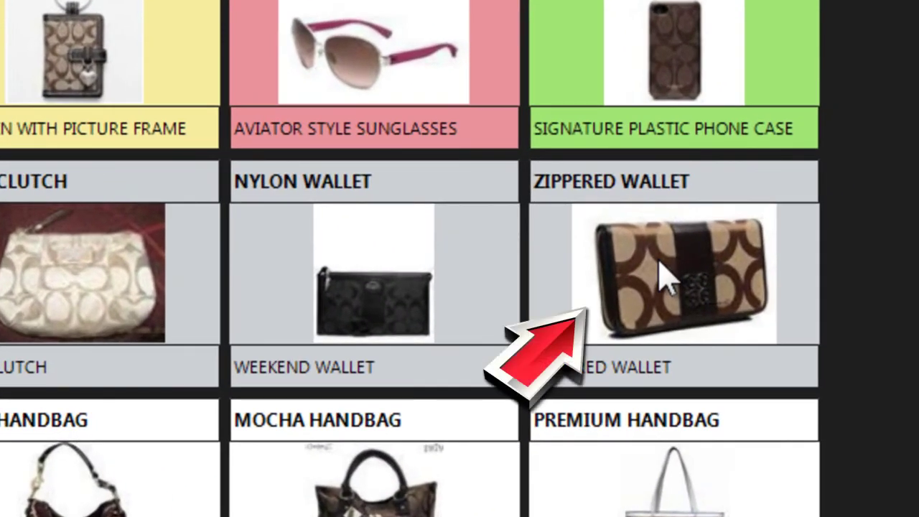
- Add a returned Zippered Wallet and a replacement discounted $298.00, bringing the total to $0.00
{"action": "left_click", "coordinate": [667, 277]}
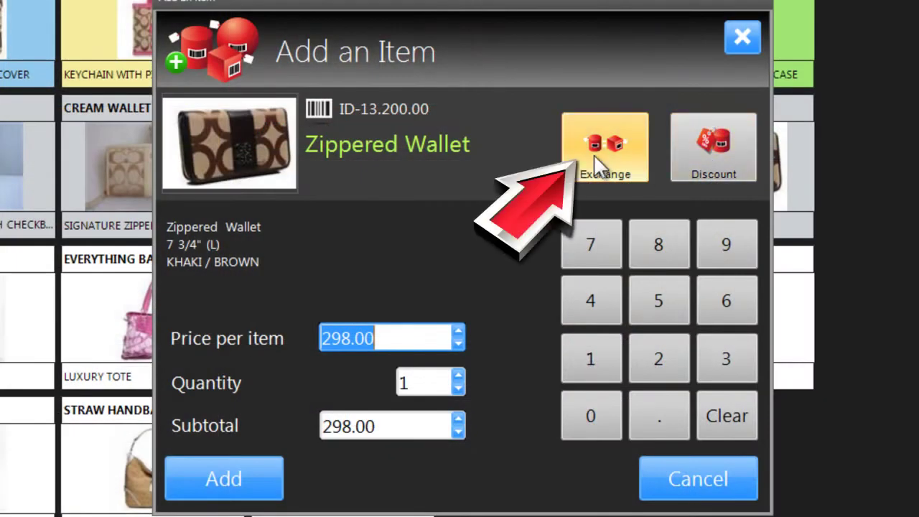
{"action": "left_click", "coordinate": [594, 154]}
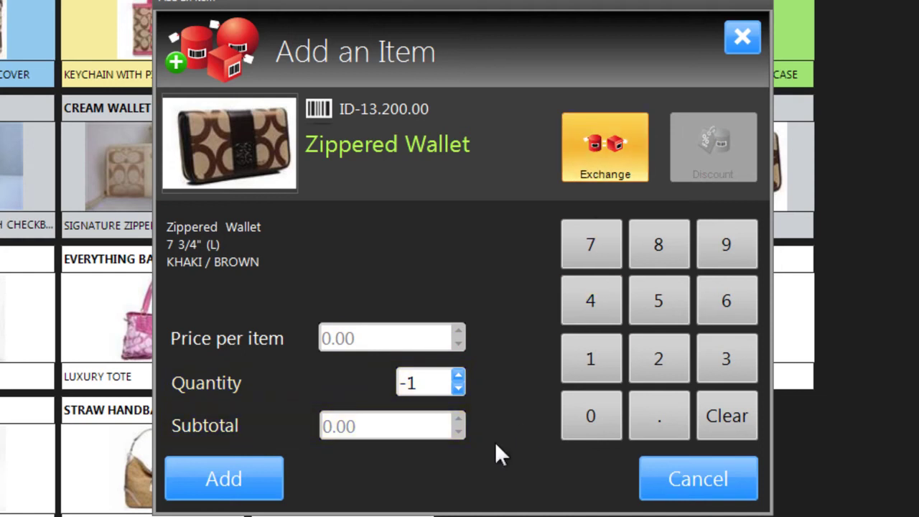
{"action": "left_click", "coordinate": [262, 493]}
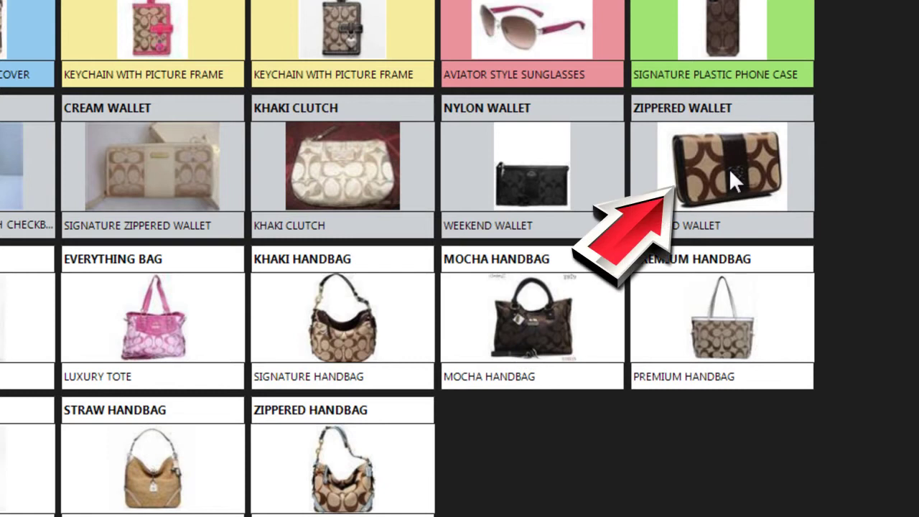
{"action": "left_click", "coordinate": [729, 168]}
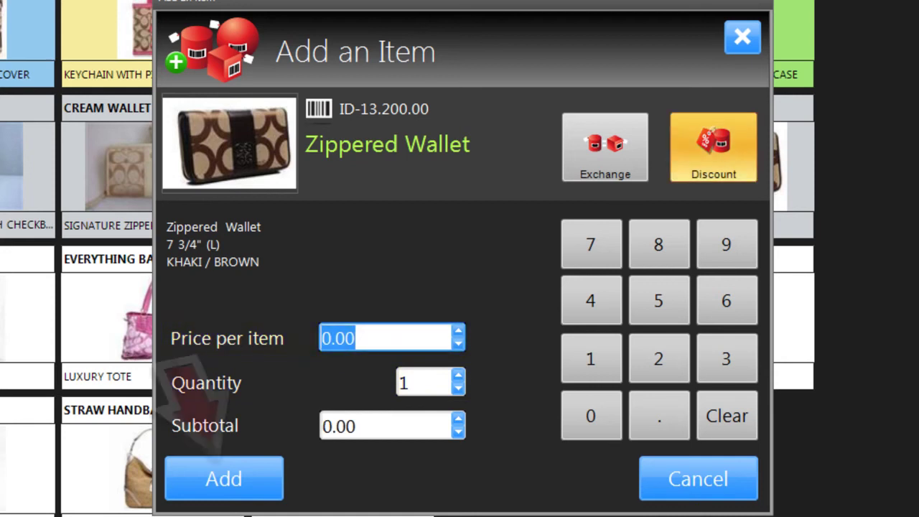
{"action": "left_click", "coordinate": [229, 491]}
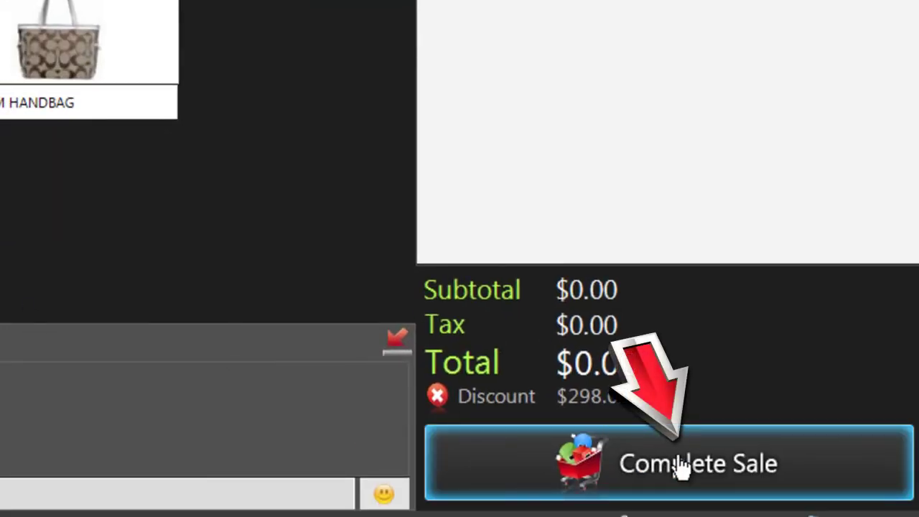
- Try completing the $0.00 exchange sale, which a Minimum Price Alert blocks
{"action": "left_click", "coordinate": [681, 468]}
{"action": "left_click", "coordinate": [258, 172]}
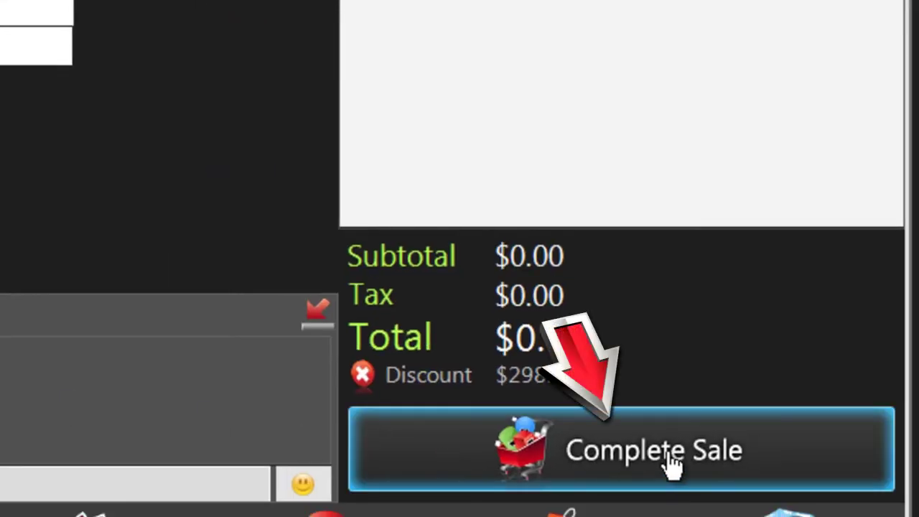
{"action": "left_click", "coordinate": [673, 465]}
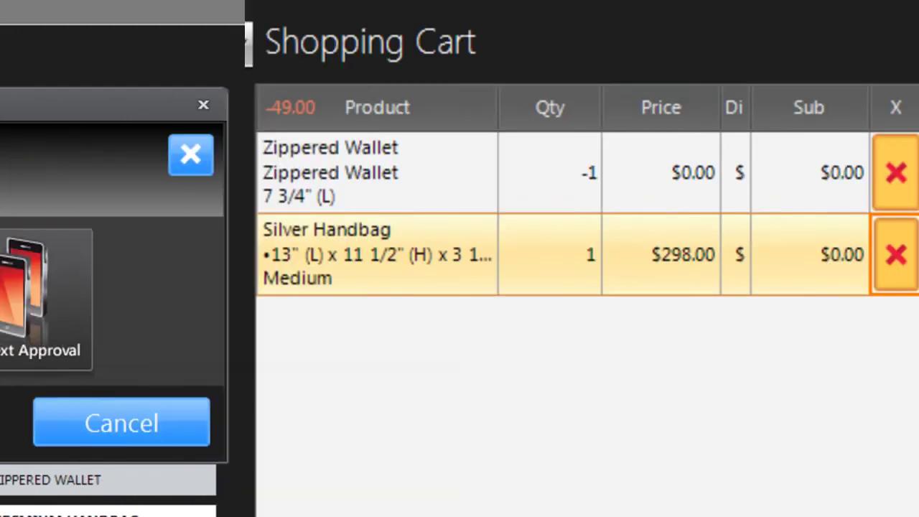
- Dismiss the minimum price alert and reprice the Silver Handbag to 49 per item
{"action": "left_click", "coordinate": [796, 423]}
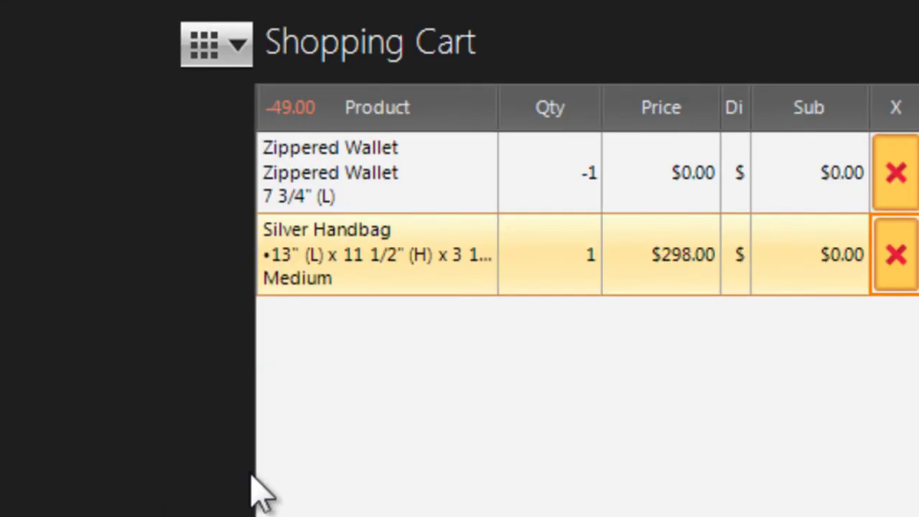
{"action": "left_click", "coordinate": [448, 275]}
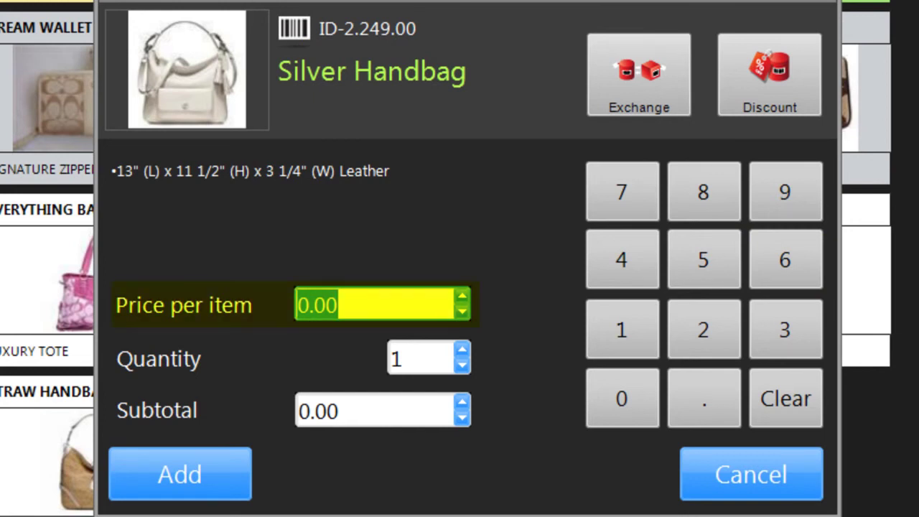
{"action": "type", "text": "49"}
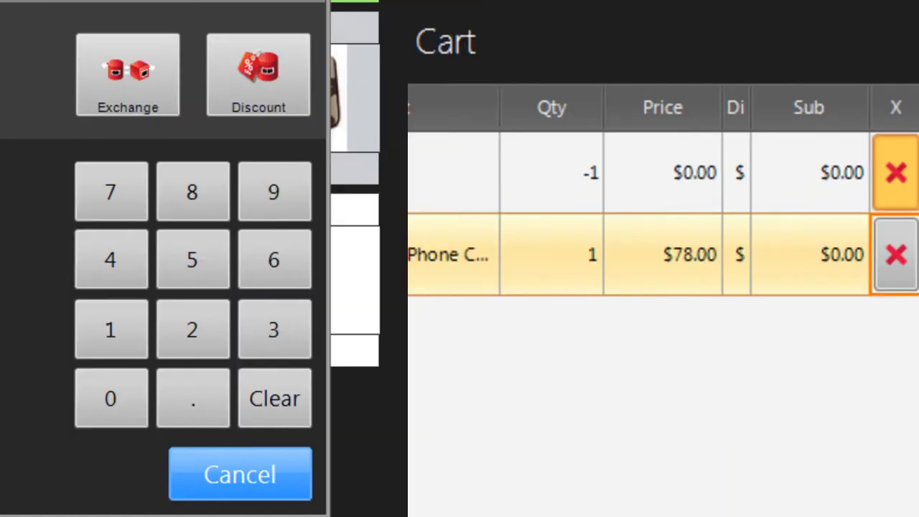
{"action": "key", "text": "Escape"}
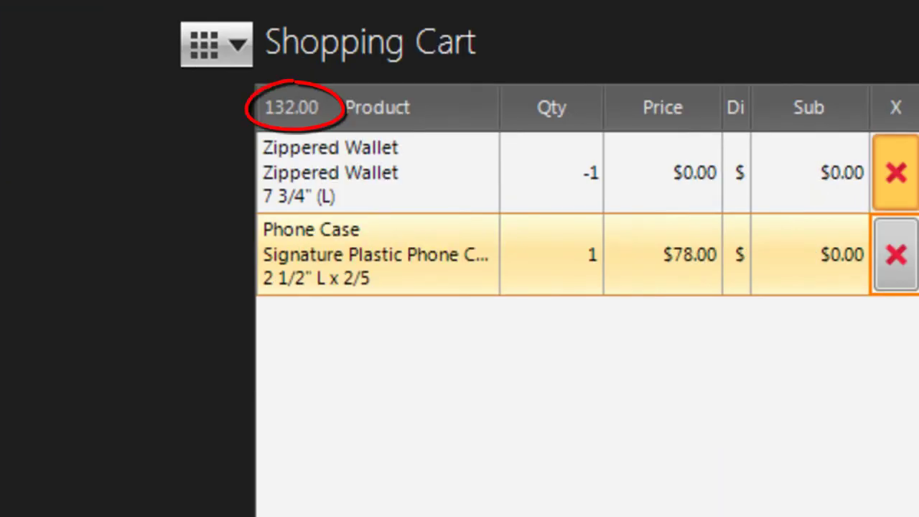